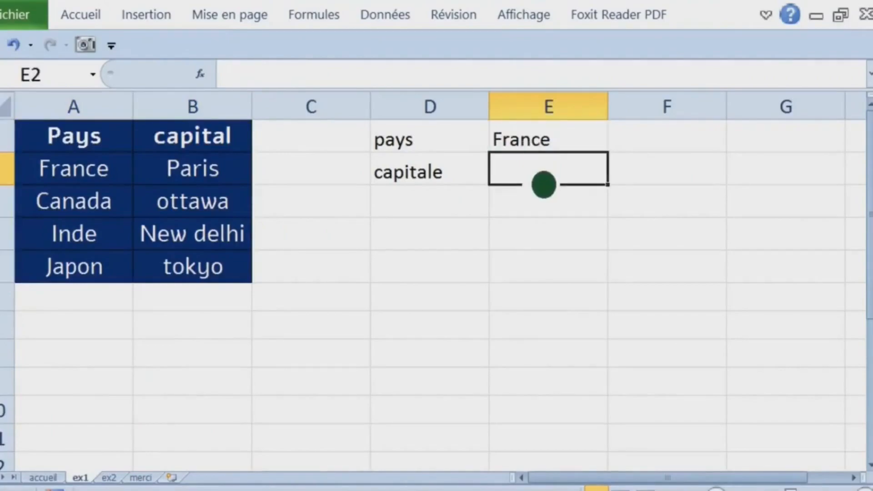
Step: Enter ? in cell E2 and fill the France row of the table, A2:B2, with standard green
type(".")
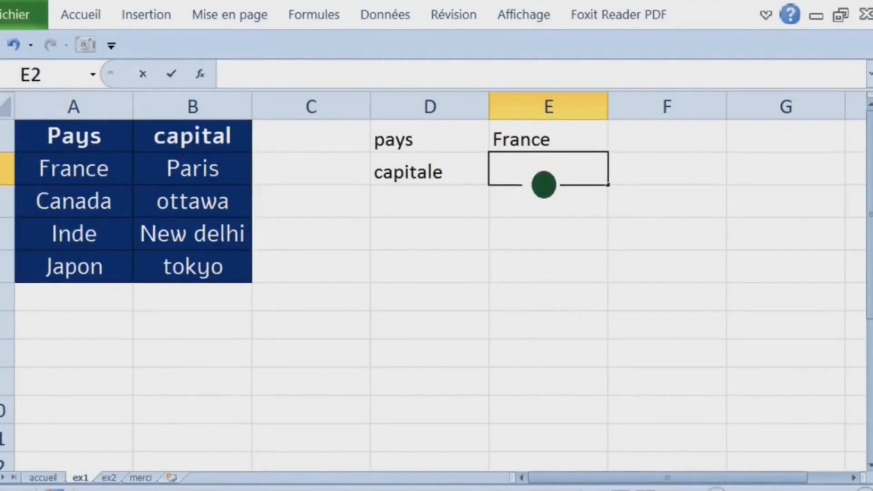
key("Return")
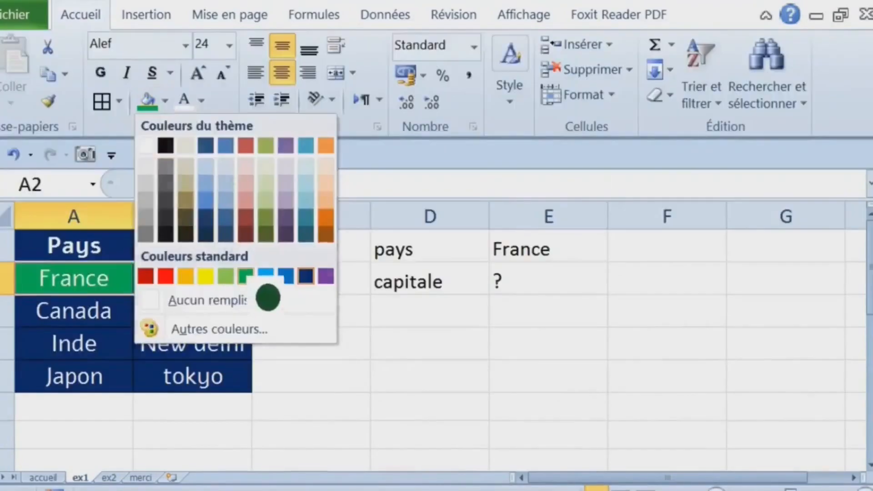
left_click(246, 276)
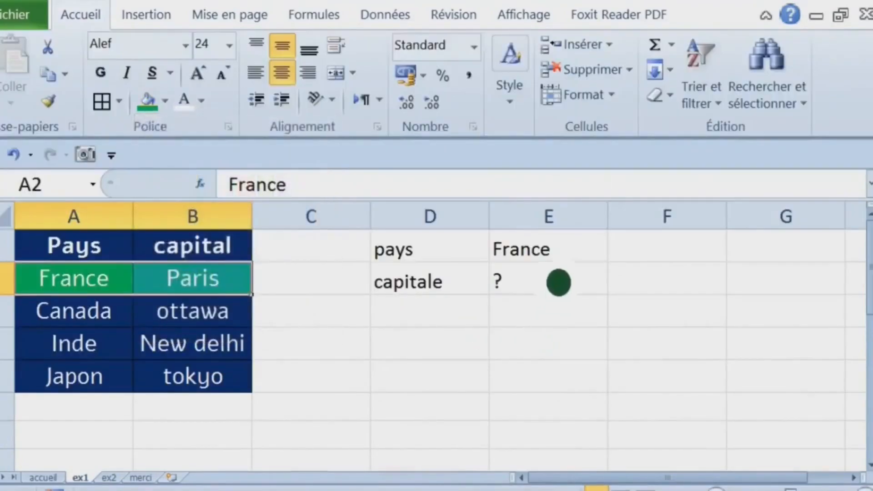
Step: Replace the country in E1 with japon and fill the Japon row of the table, A5:B5, with standard yellow
left_click(536, 255)
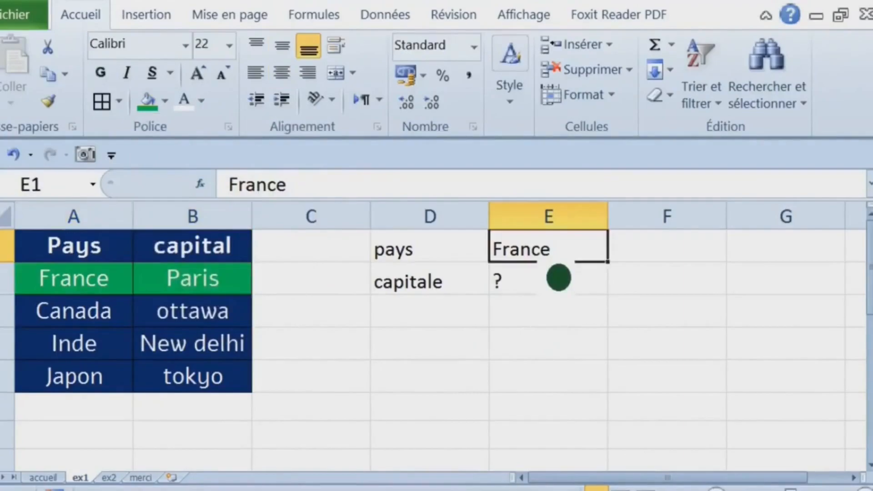
type("japon")
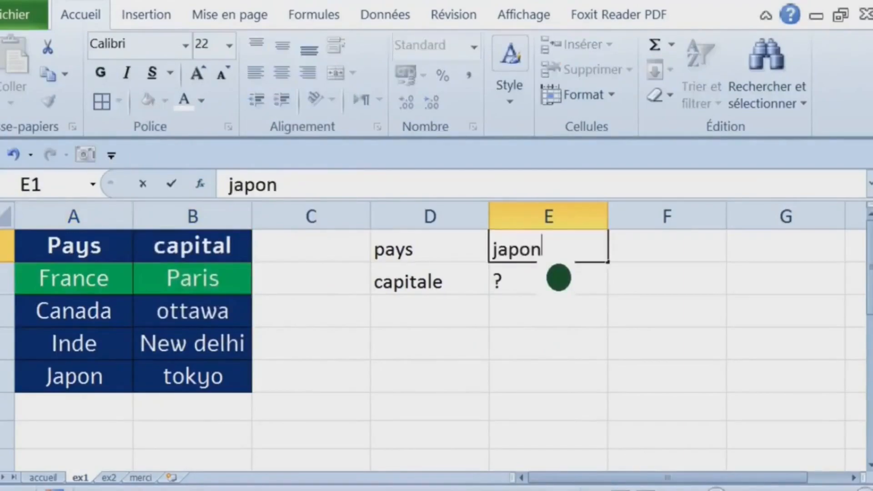
key("Escape")
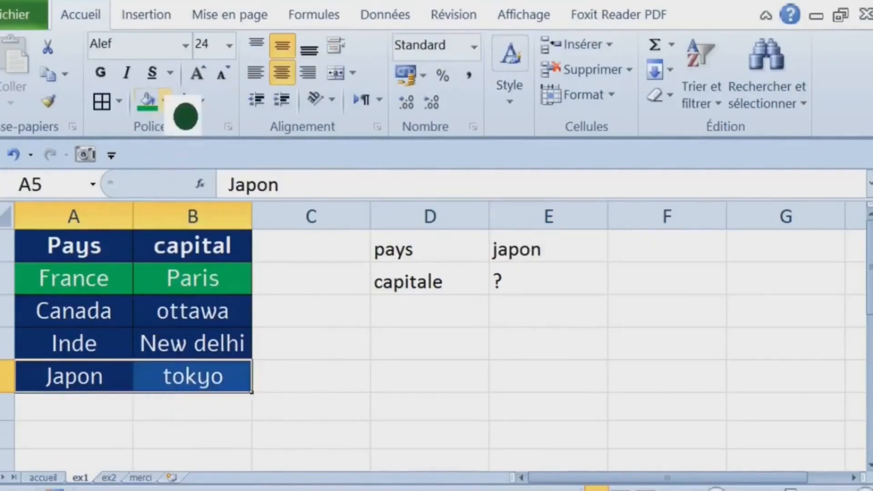
left_click(164, 101)
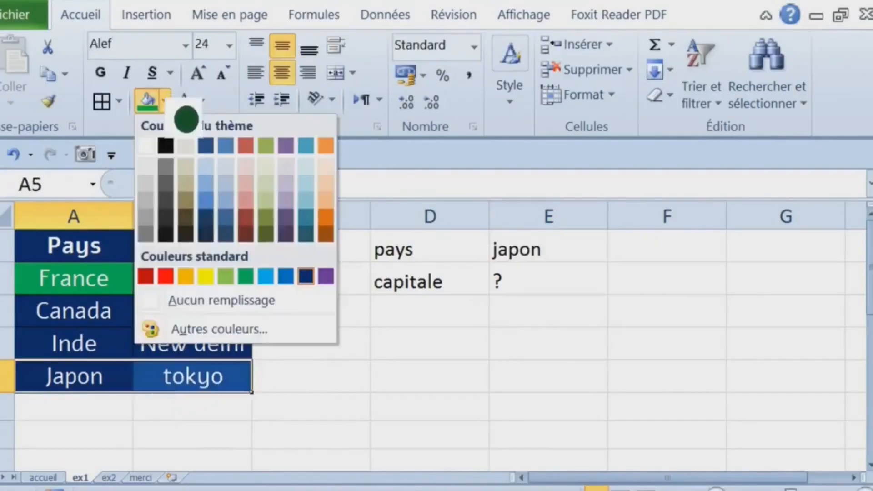
left_click(205, 276)
left_click(236, 359)
left_click(86, 325)
left_click(201, 357)
left_click(91, 290)
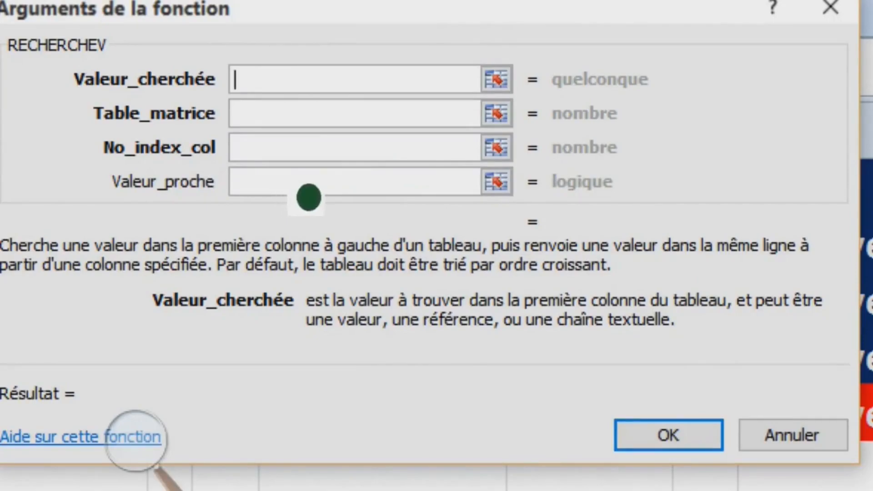
Step: Examine the descriptions of the RECHERCHEV arguments Table_matrice, No_index_col and Valeur_proche
left_click(291, 120)
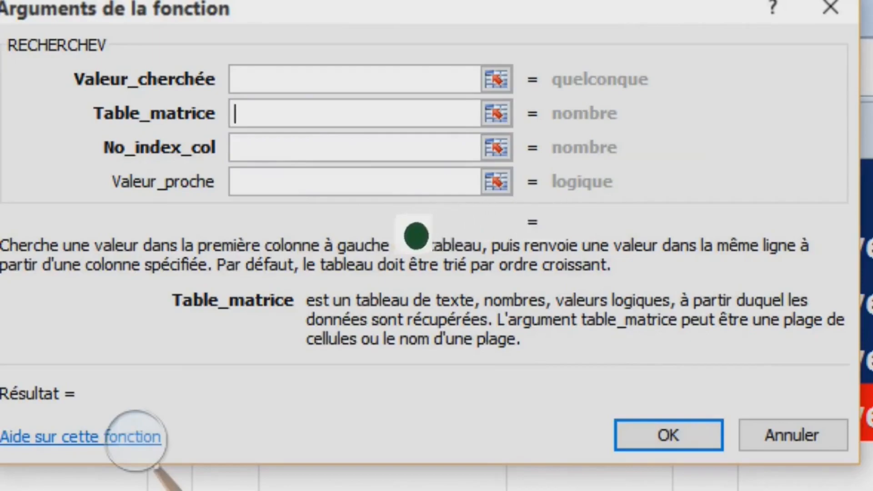
left_click(297, 137)
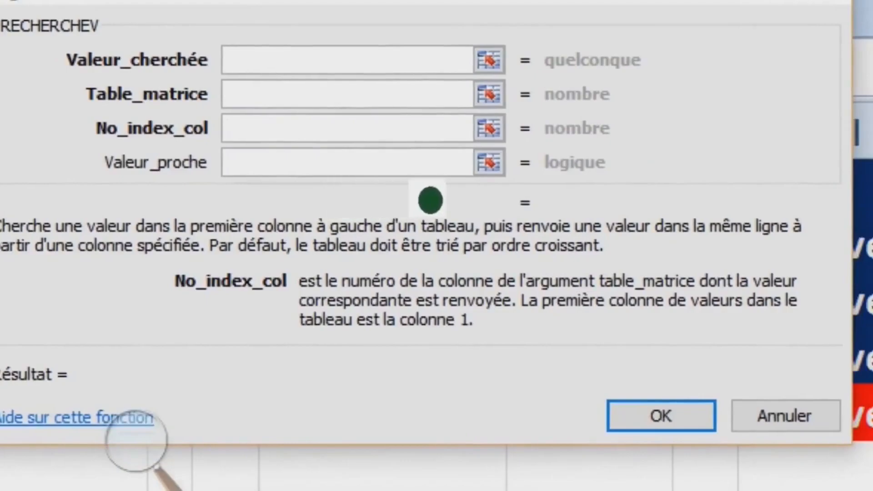
left_click(288, 149)
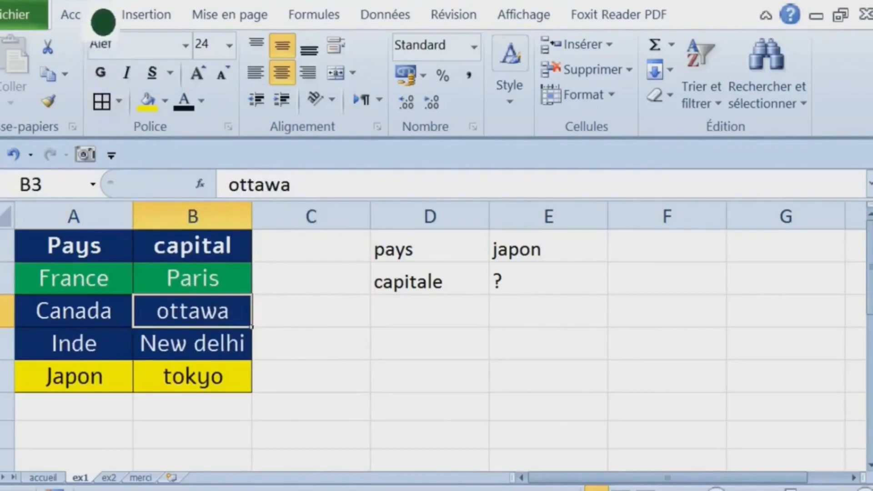
Step: Collapse the ribbon and clear the contents of the country cell E1 and the capital cell E2
double_click(93, 20)
left_click(549, 145)
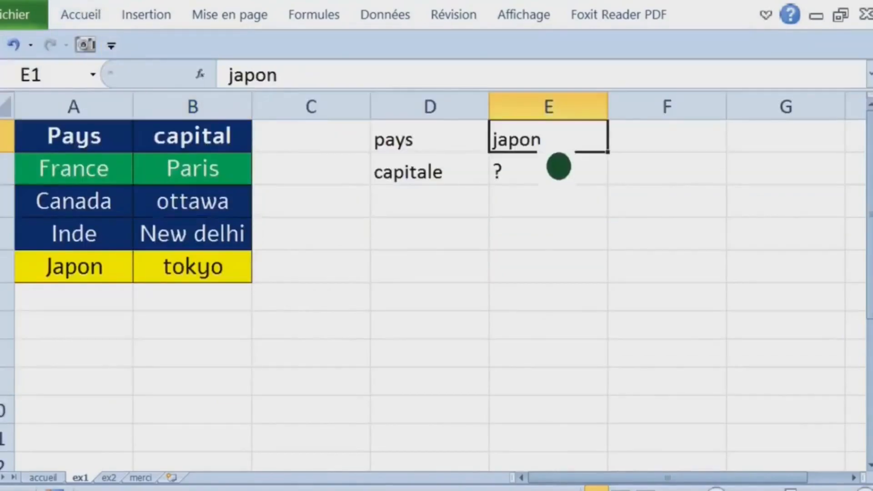
key("Delete")
key("Return")
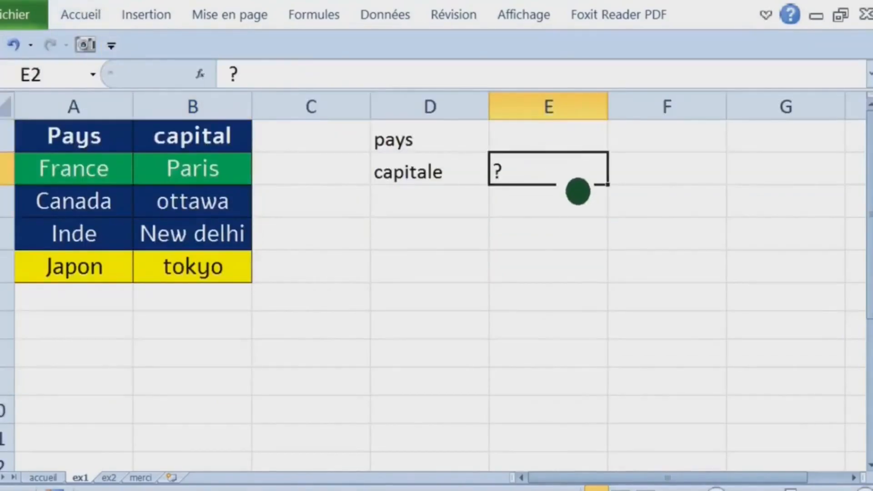
type(")")
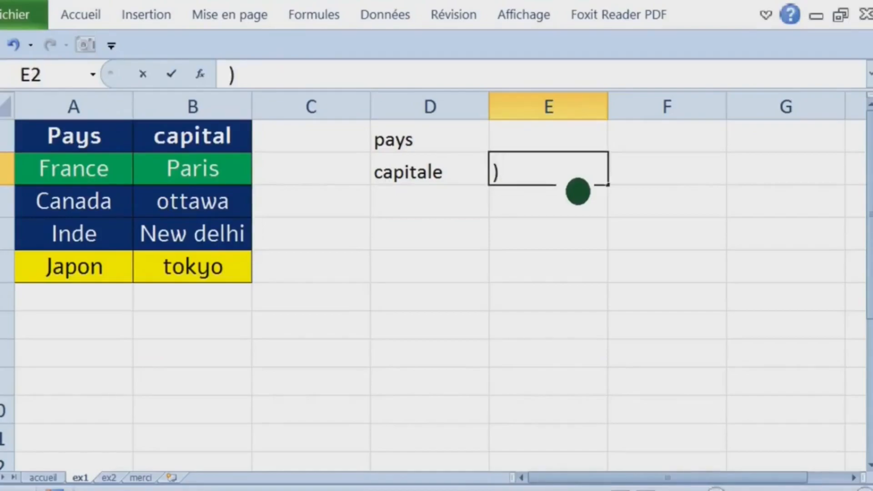
key("Escape")
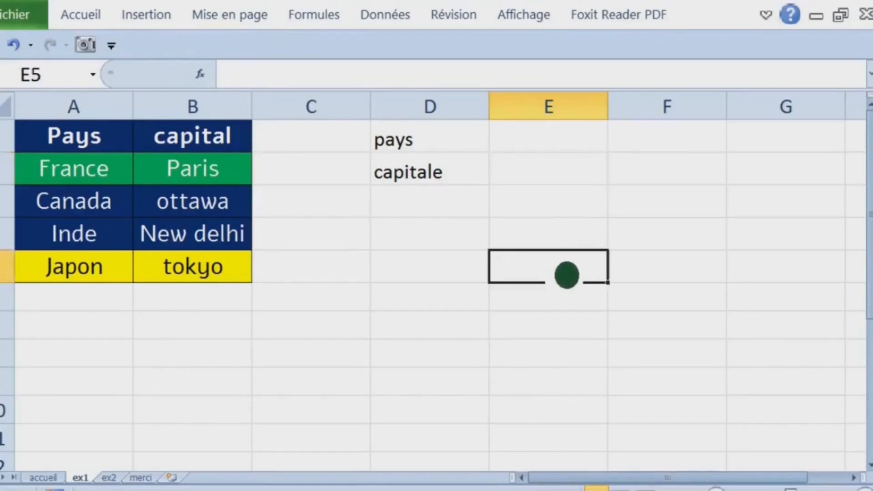
Step: Search the function library for recherchev and insert the RECHERCHEV function into cell E2
left_click(322, 23)
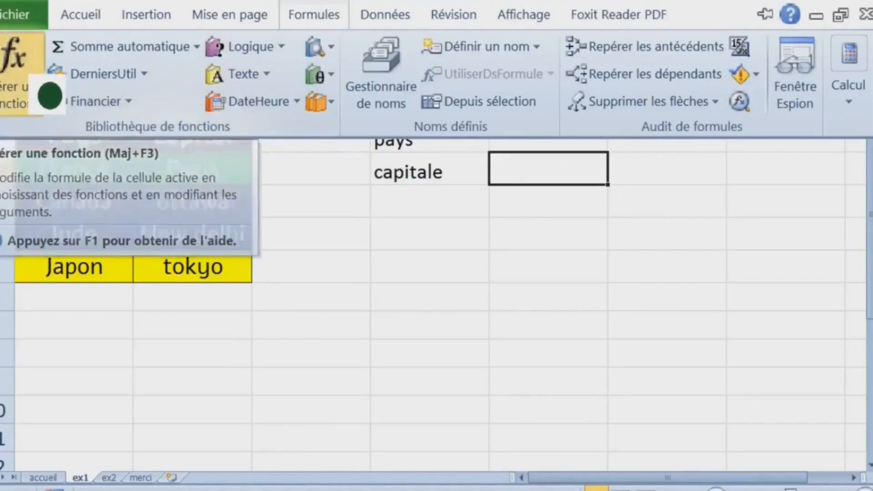
left_click(39, 92)
left_click_drag(506, 272, 346, 66)
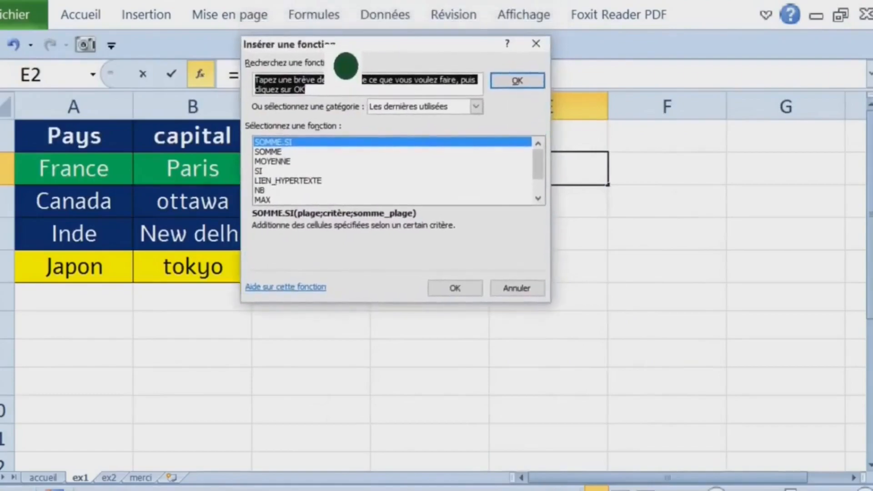
type("recherchev")
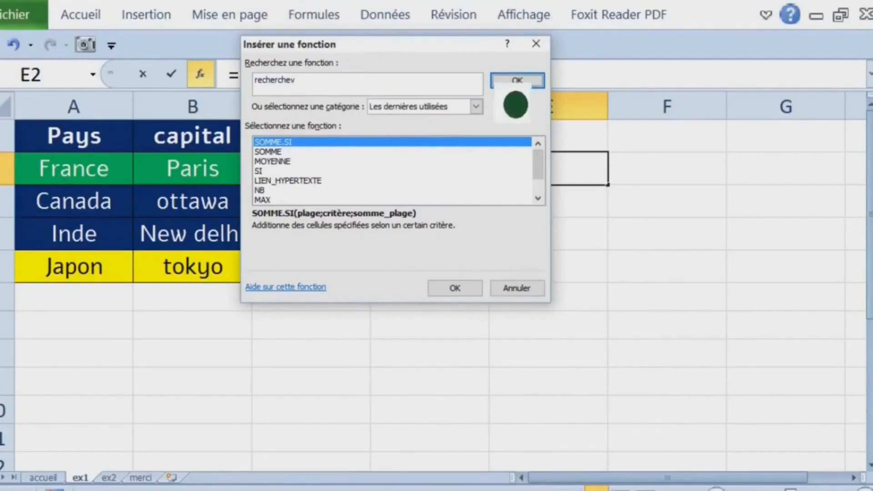
left_click(517, 85)
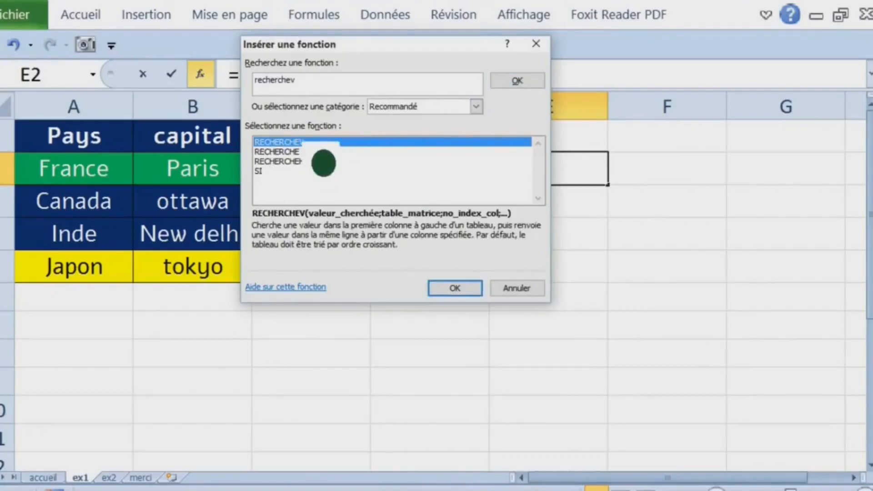
left_click(464, 290)
Step: Set the Valeur_cherchée argument to cell E1, moving the arguments dialog clear of the cell
left_click_drag(452, 80, 453, 146)
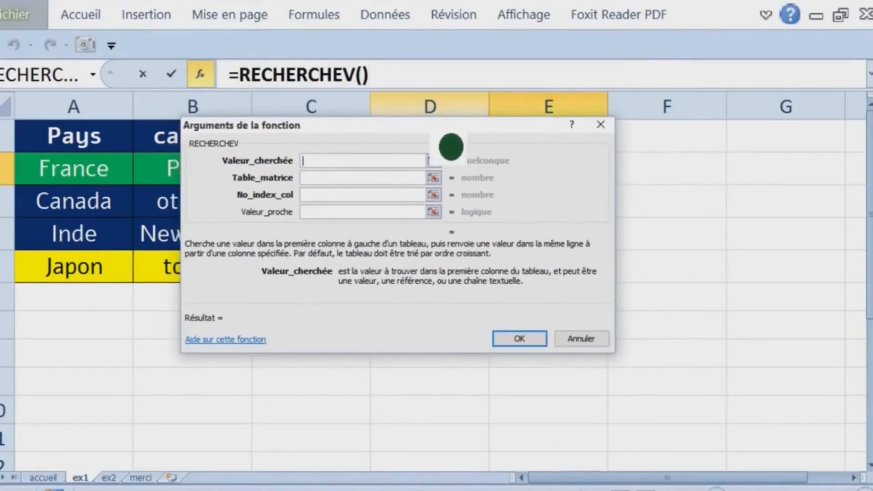
key("super+plus")
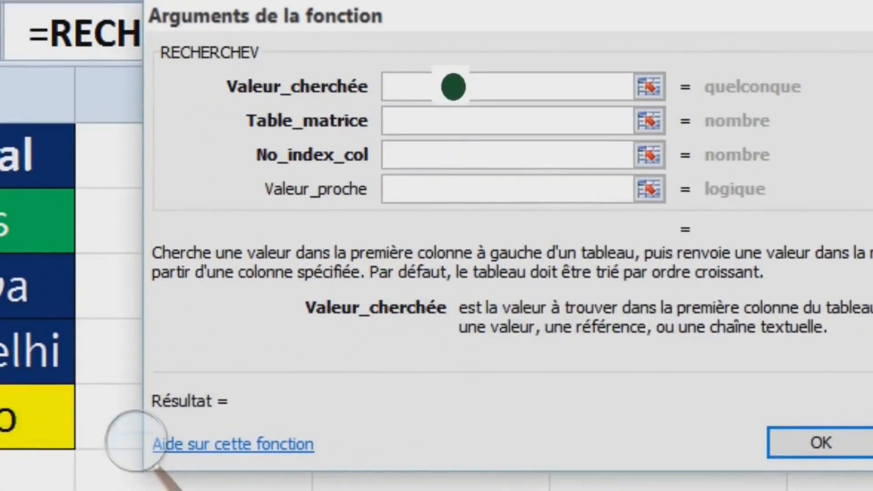
left_click_drag(592, 22, 598, 261)
left_click(741, 166)
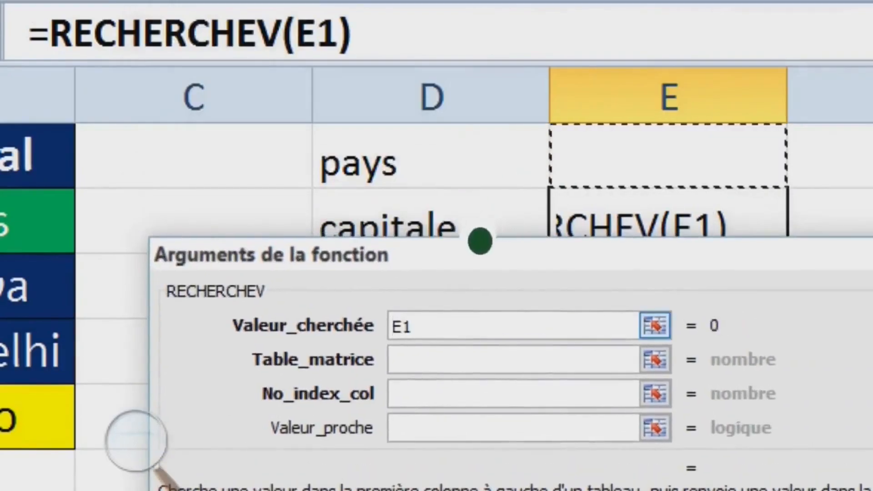
Step: Set the Table_matrice argument to the whole country and capital table as the absolute range $A$1:$B$5
left_click_drag(504, 256, 501, 104)
key("Tab")
type("B1")
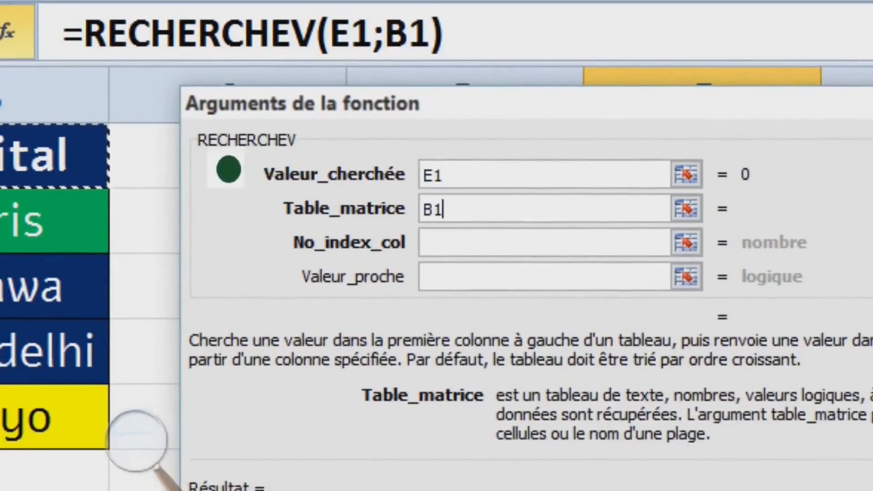
left_click(229, 169)
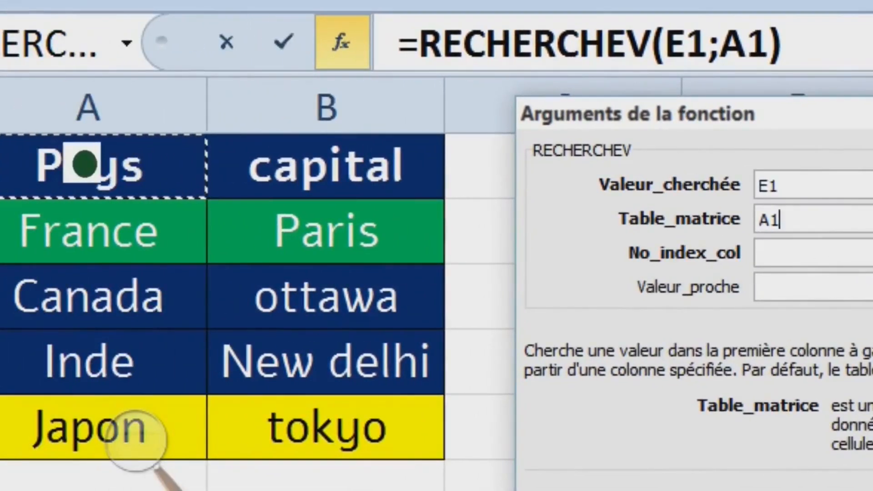
key("shift+Right")
key("shift+Down")
key("shift+Down")
key("shift+Down")
key("shift+Down")
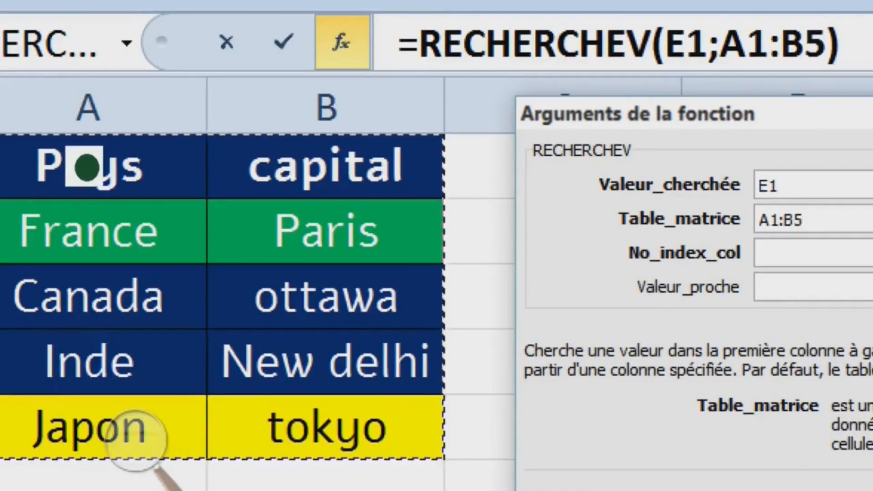
key("F4")
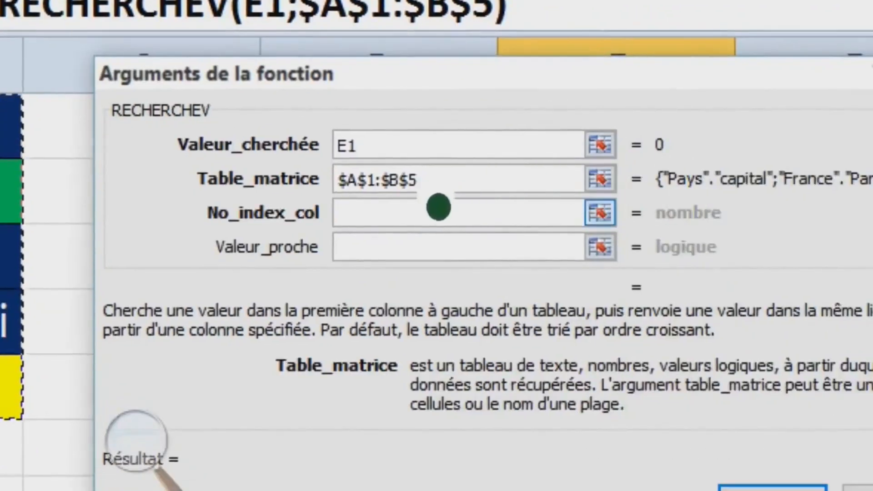
Step: Set No_index_col to 2 and Valeur_proche to faux, and confirm the RECHERCHEV formula
left_click(438, 206)
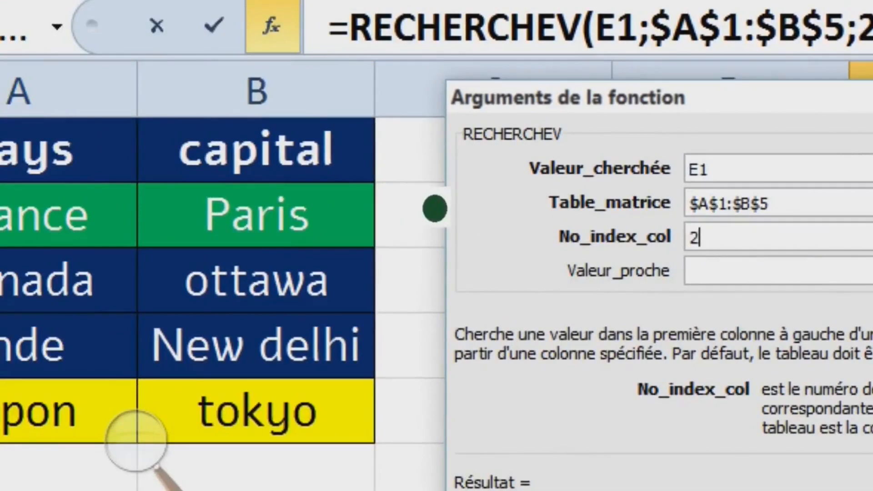
key("Tab")
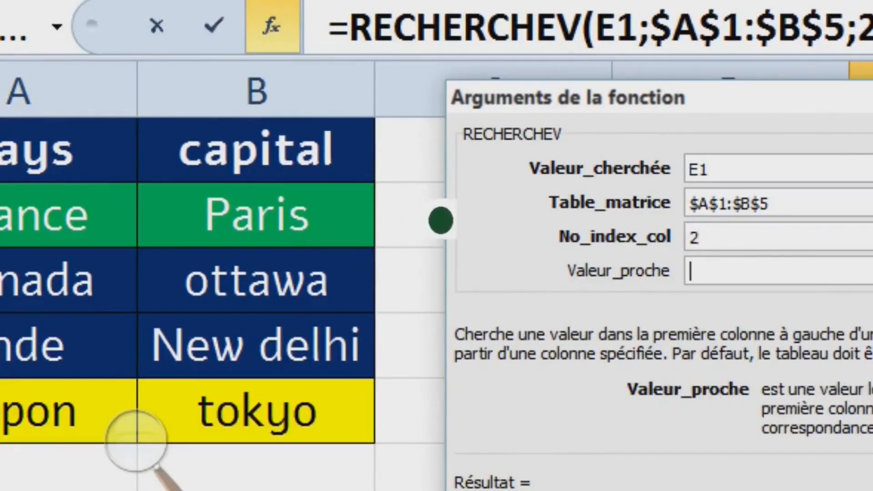
left_click_drag(409, 133, 214, 74)
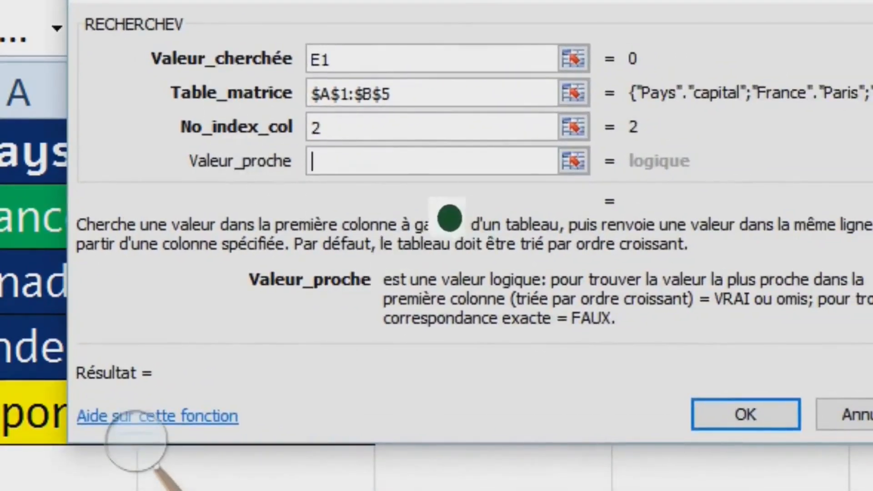
left_click_drag(432, 220, 378, 228)
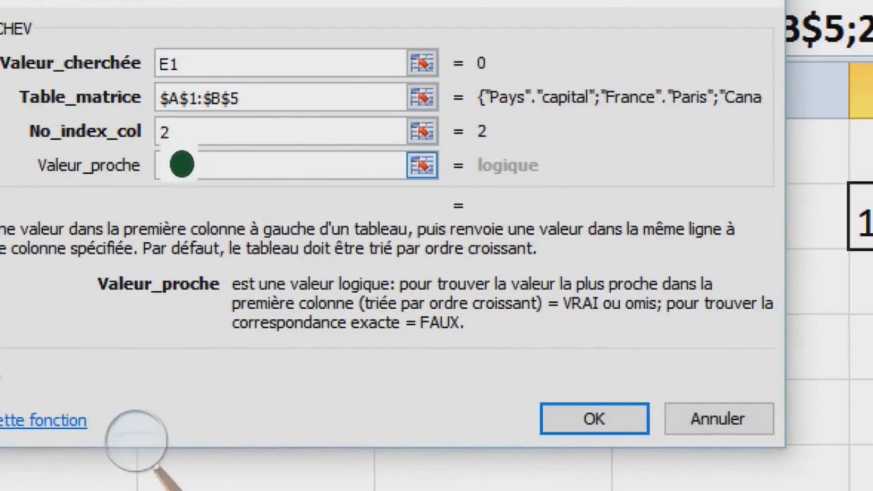
type("f")
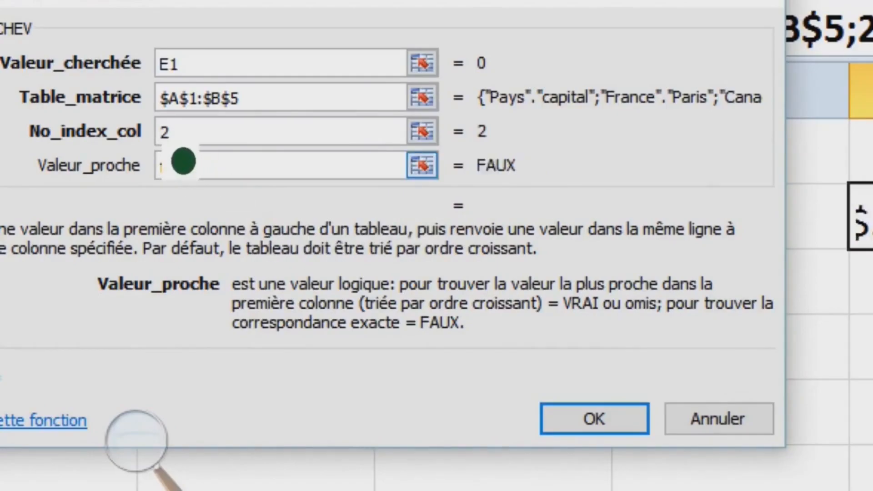
type("aux")
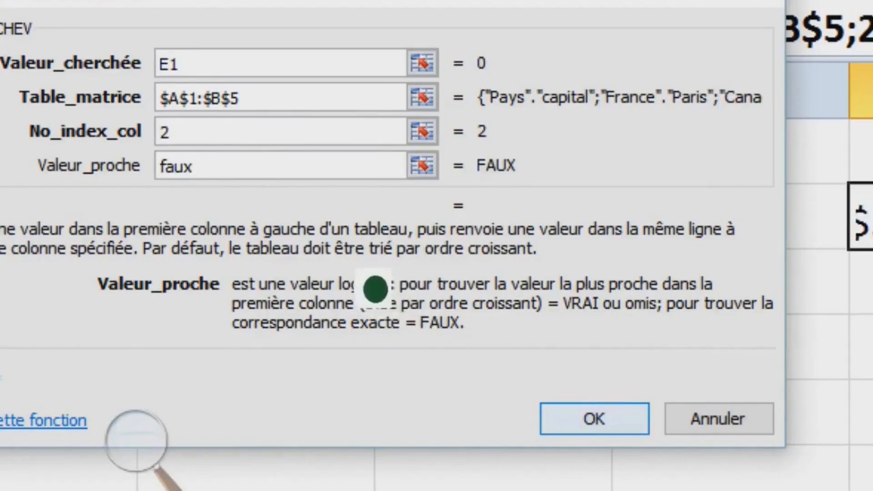
key("Return")
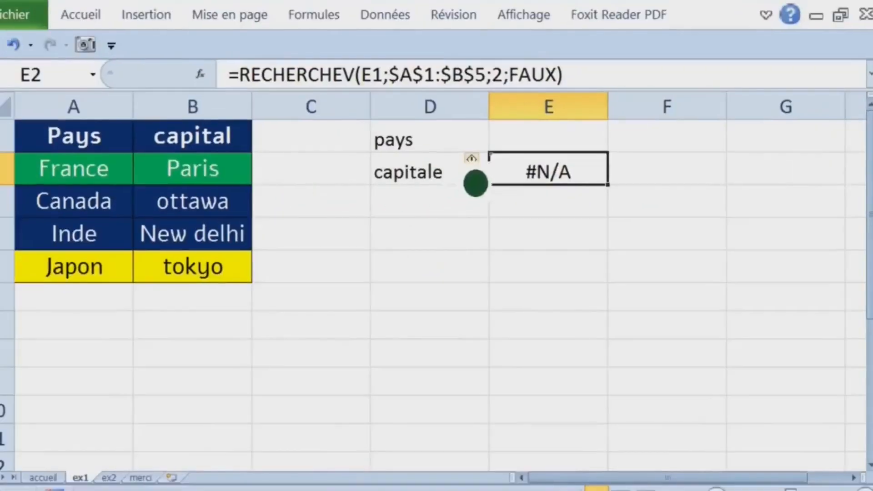
Step: Nest the RECHERCHEV formula in E2 inside a SIERREUR function as its valeur argument
left_click(253, 88)
left_click(548, 166)
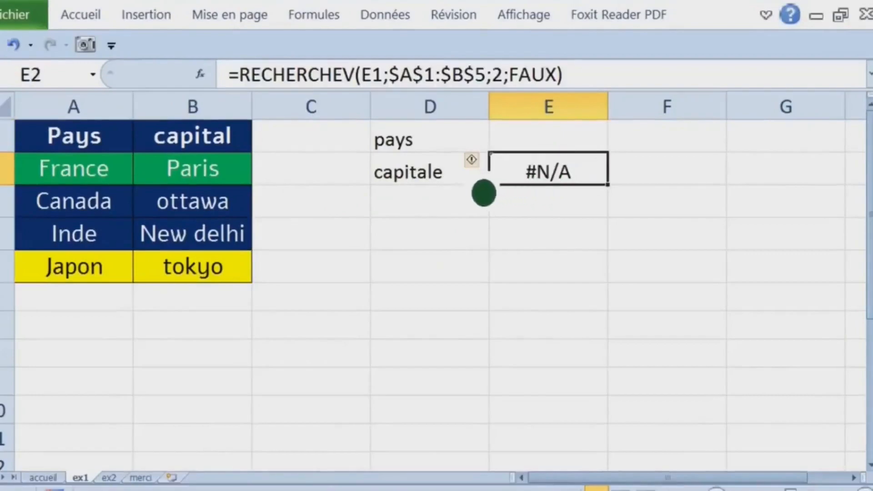
double_click(547, 188)
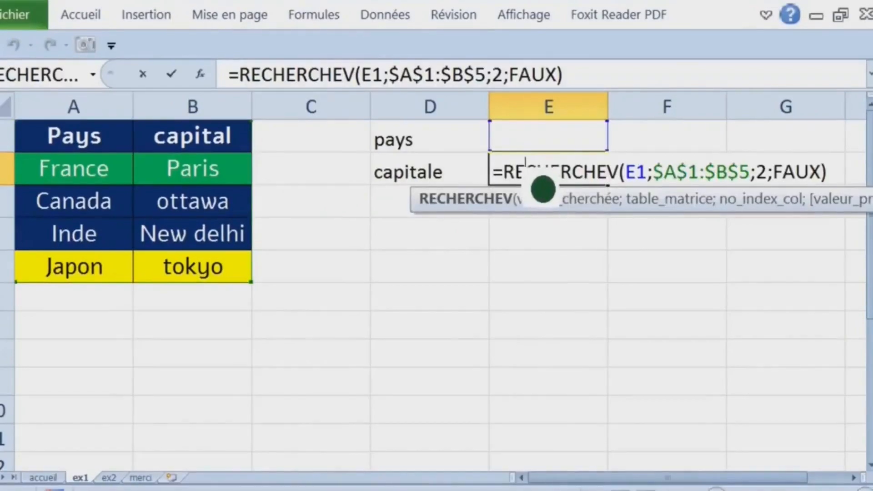
left_click_drag(526, 190, 865, 191)
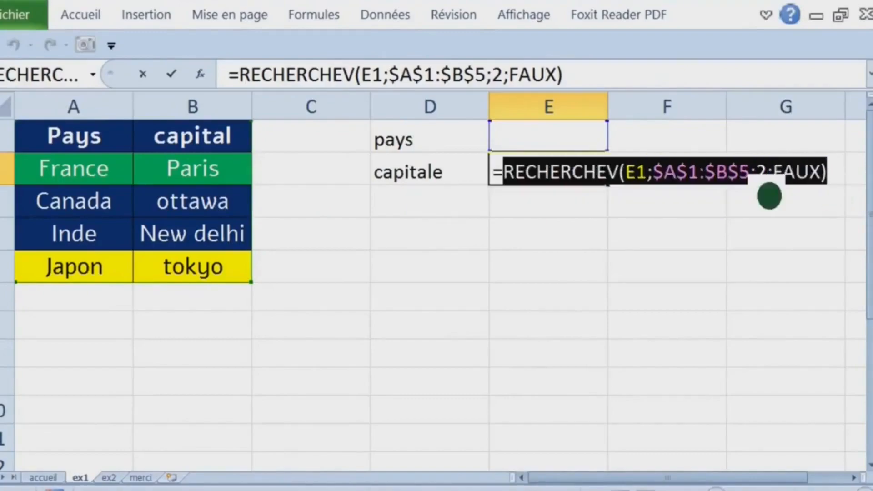
key("Delete")
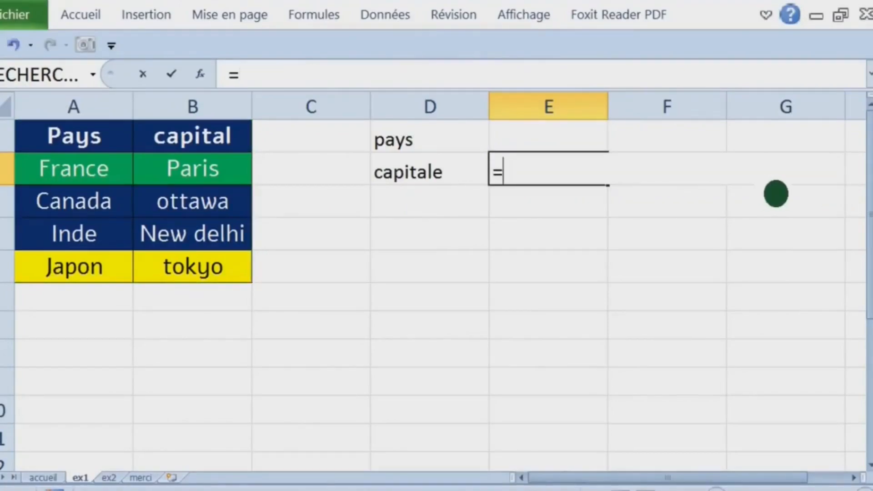
type("sierreur")
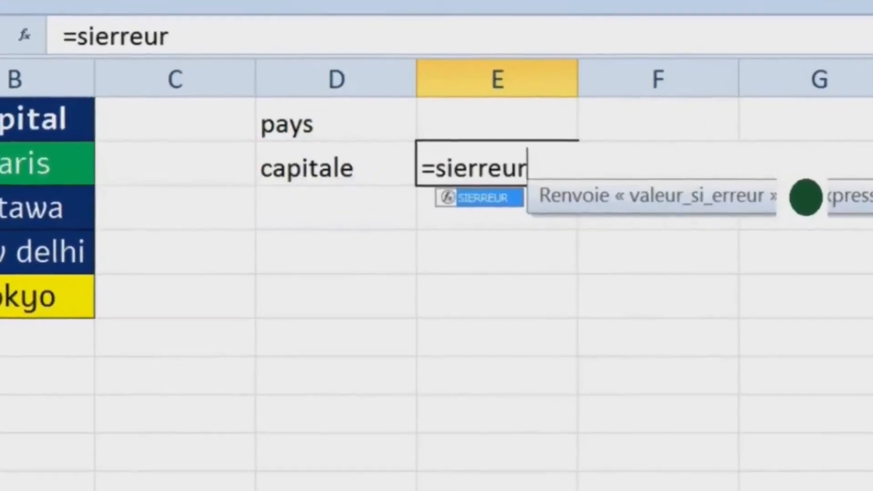
key("Tab")
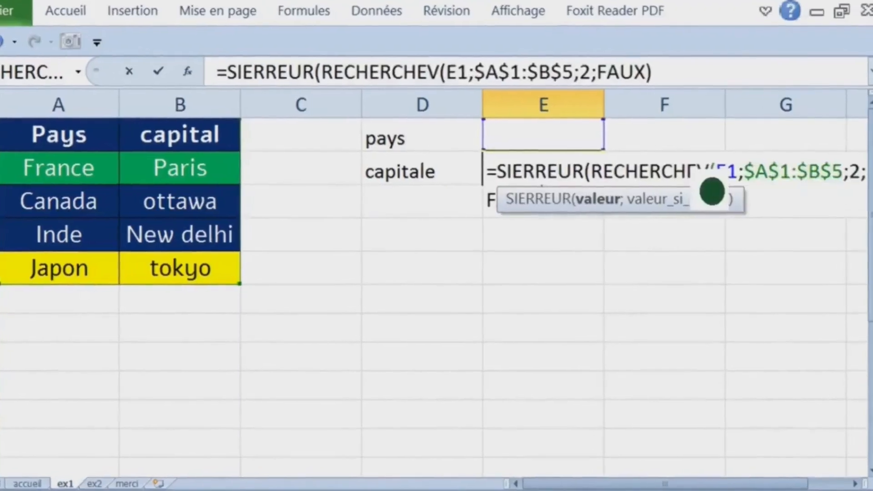
Step: Set valeur_si_erreur to an empty string "" and confirm the completed SIERREUR formula in E2
type(";")
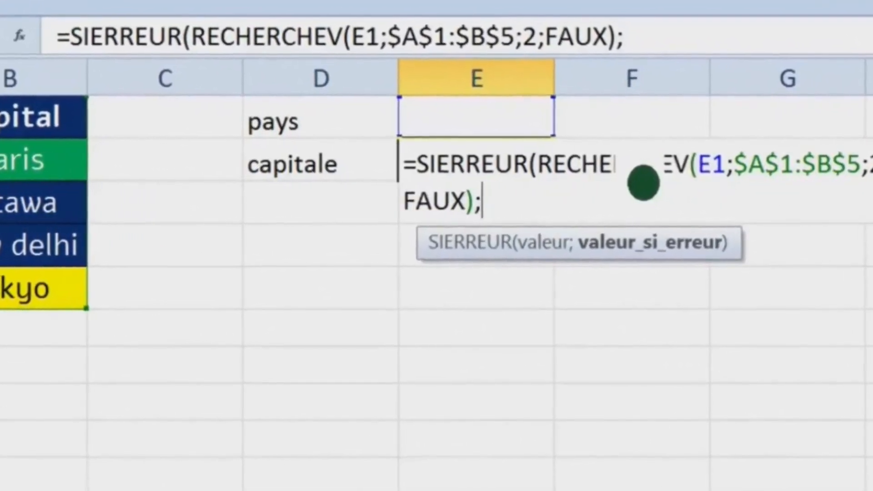
type("\"\"")
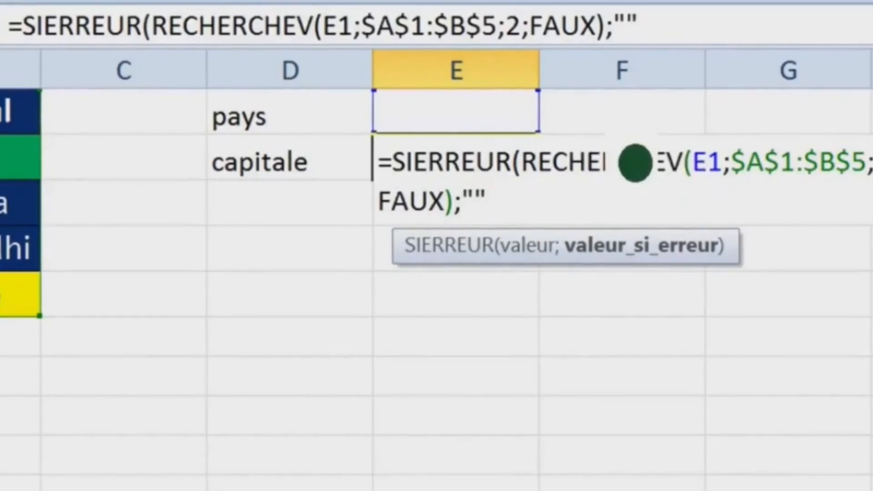
type(")")
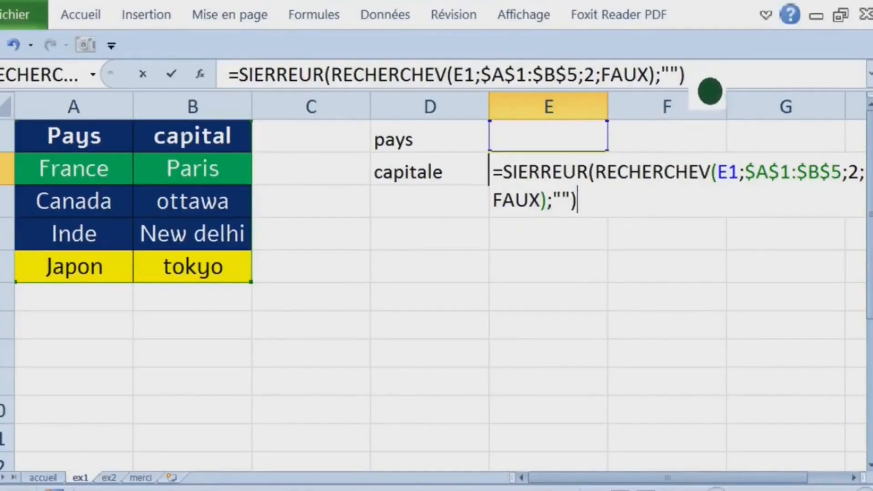
left_click_drag(716, 94, 241, 90)
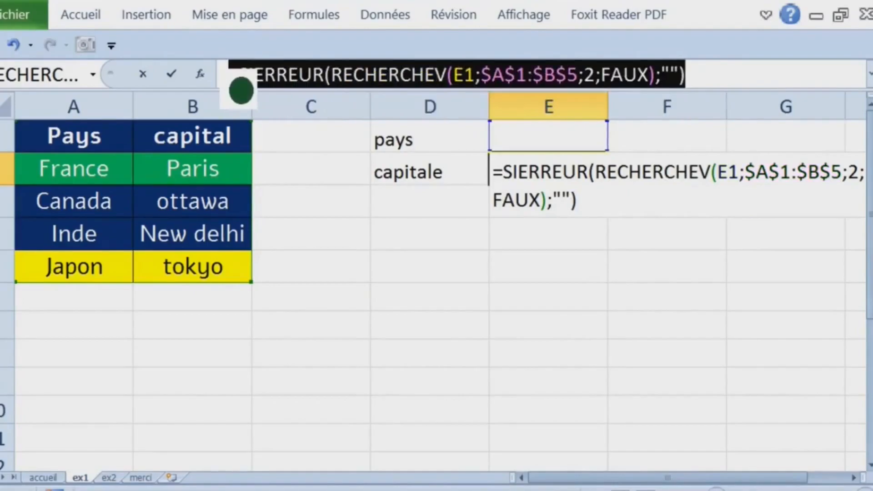
key("super+plus")
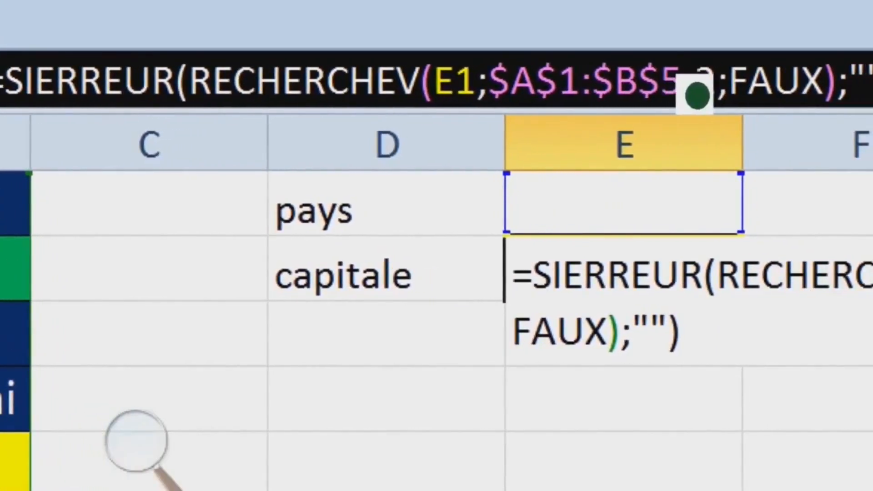
left_click(697, 95)
left_click_drag(703, 94, 251, 94)
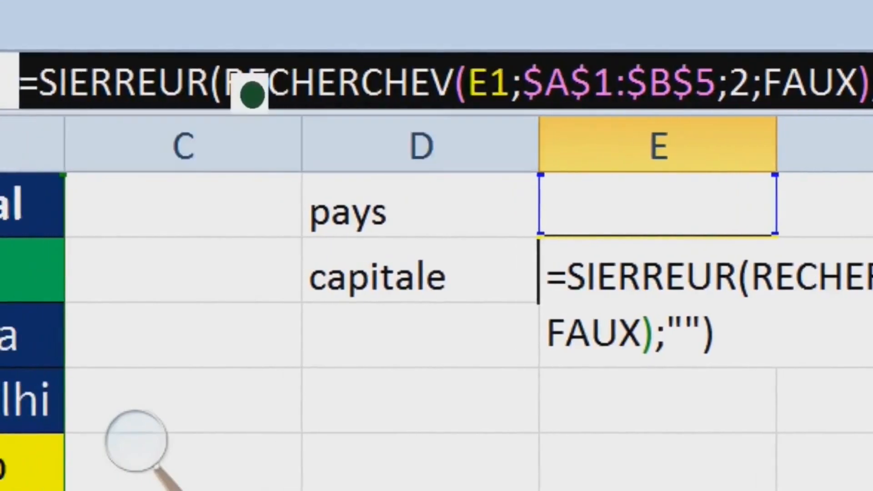
key("super+Escape")
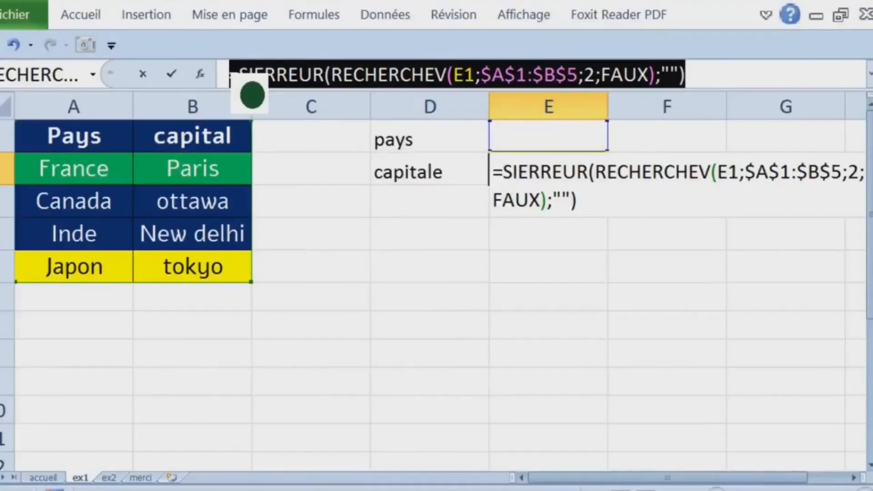
key("Return")
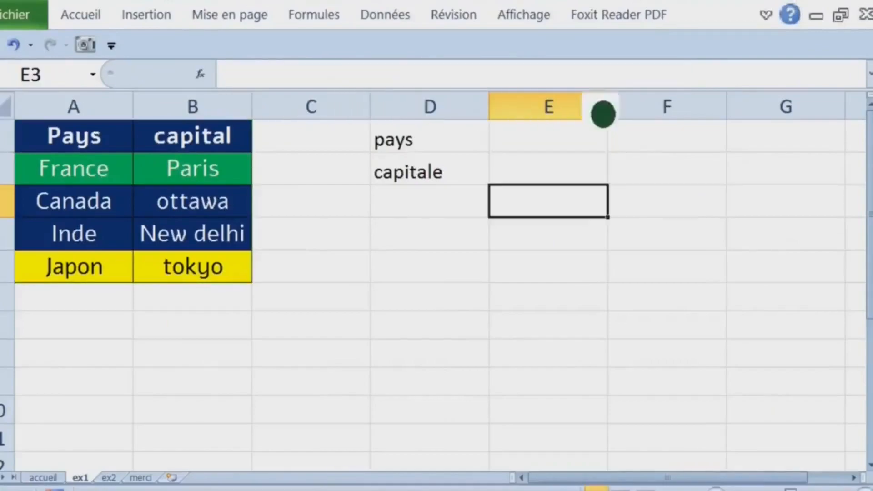
Step: Test the lookup by entering France, canada and inde one after another as the country in E1
key("Up")
key("Up")
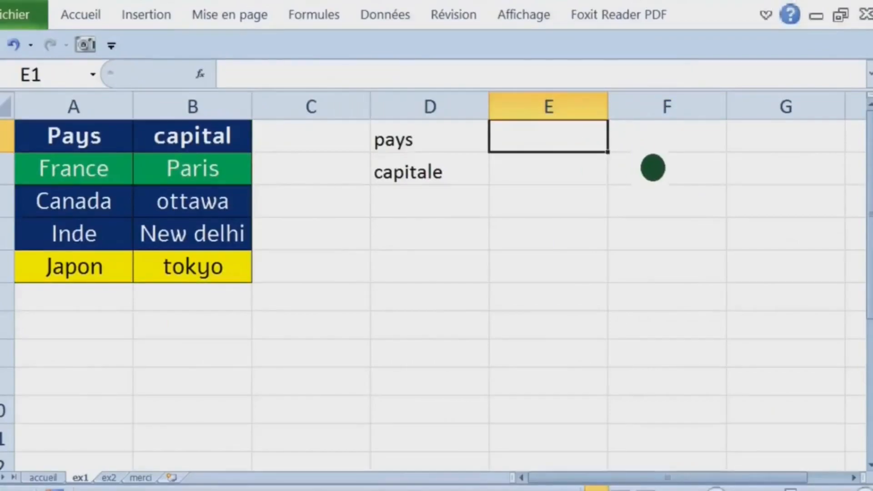
type("france")
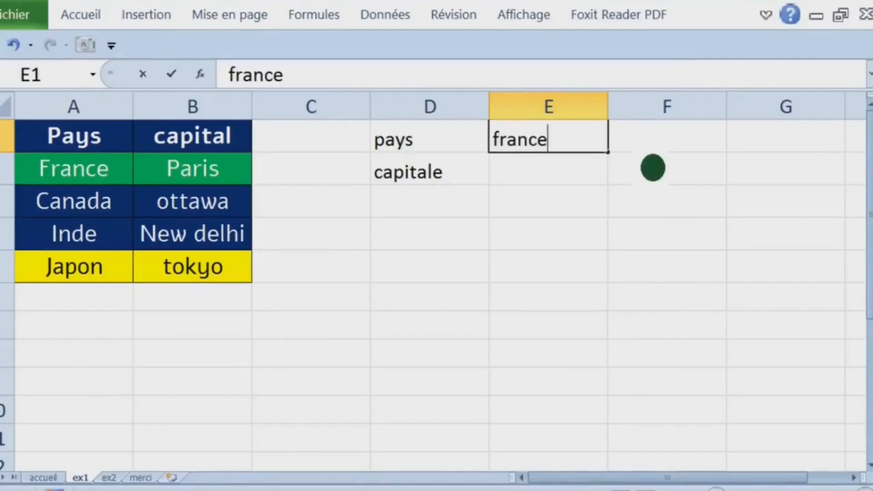
key("Return")
key("Up")
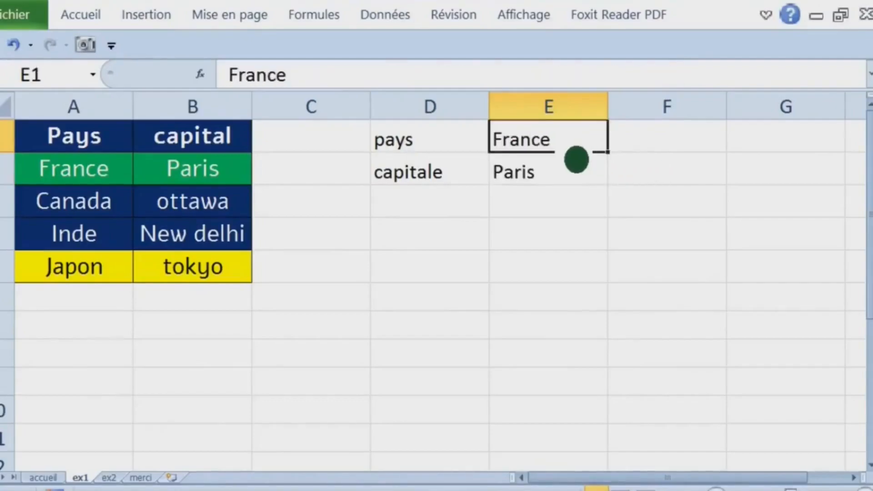
type("canada")
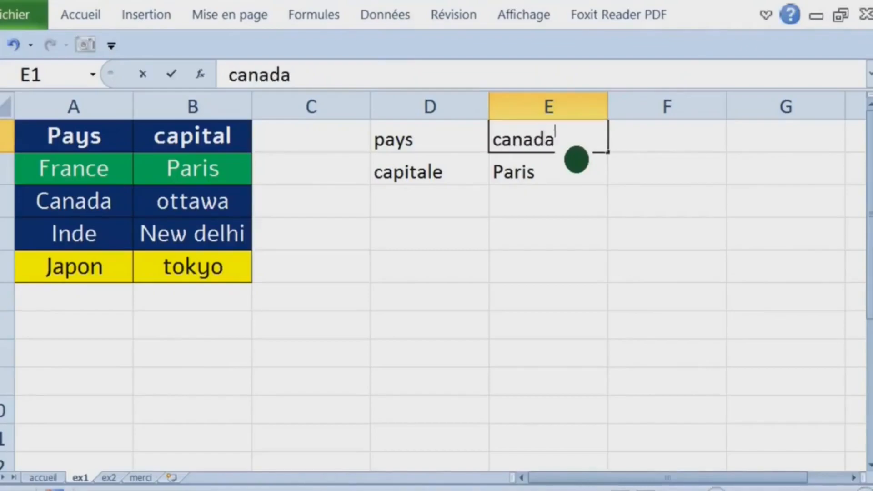
key("Return")
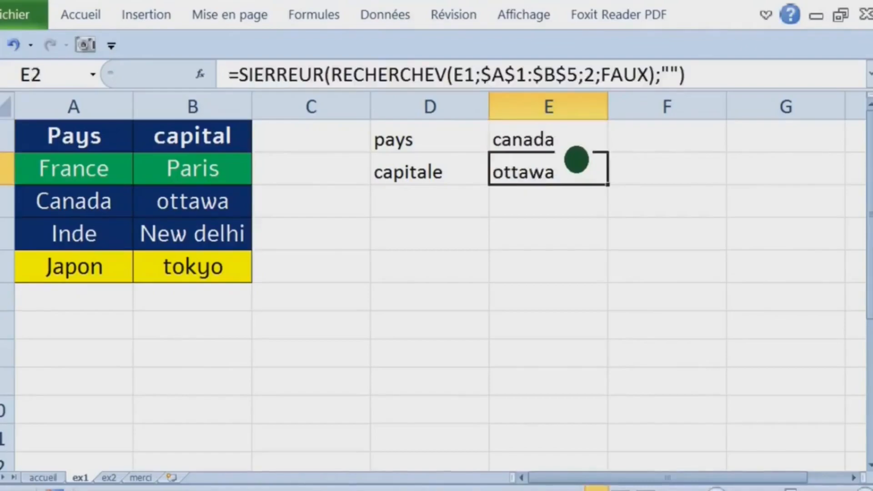
key("Up")
type("inde")
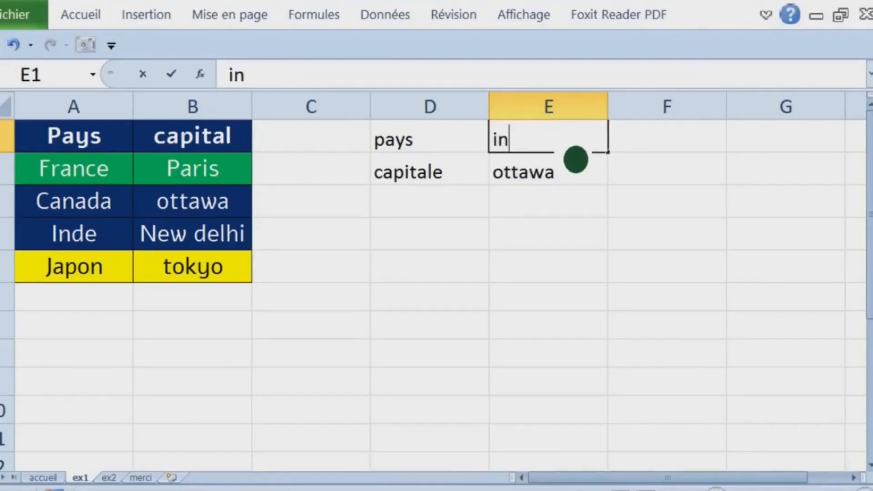
key("Return")
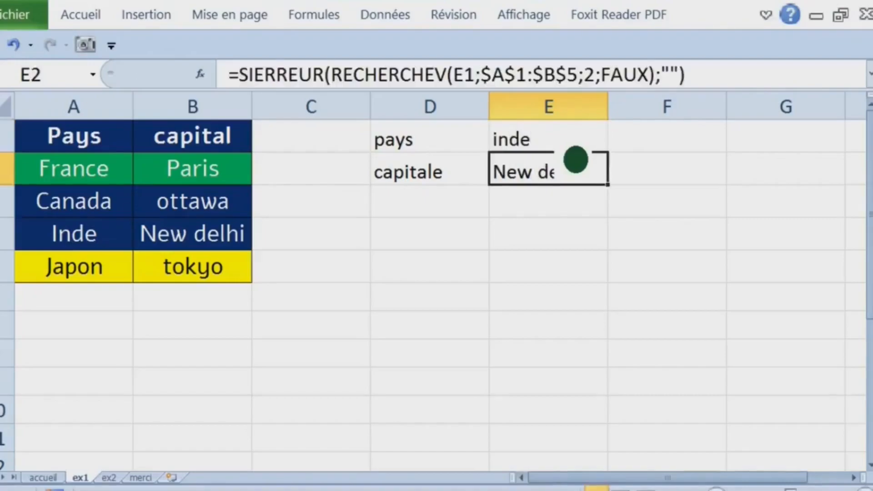
Step: Enter suisse in E1 to test the formula with a country missing from the table
key("Up")
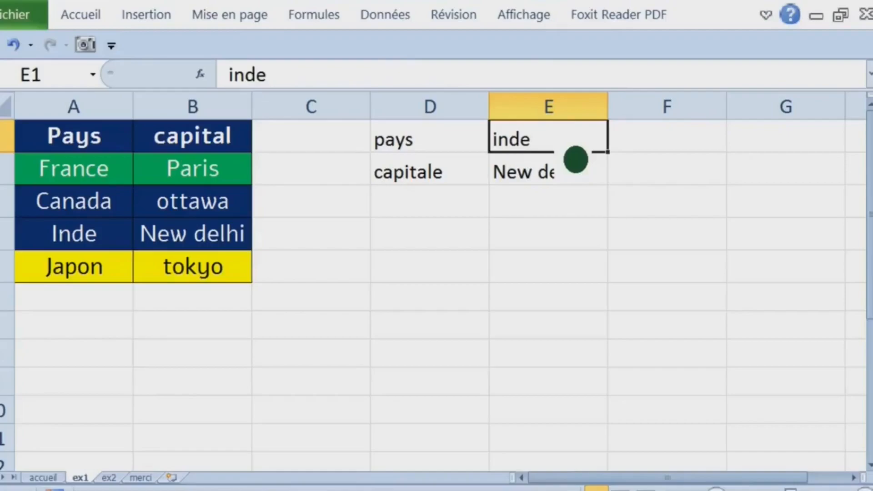
type("suisse")
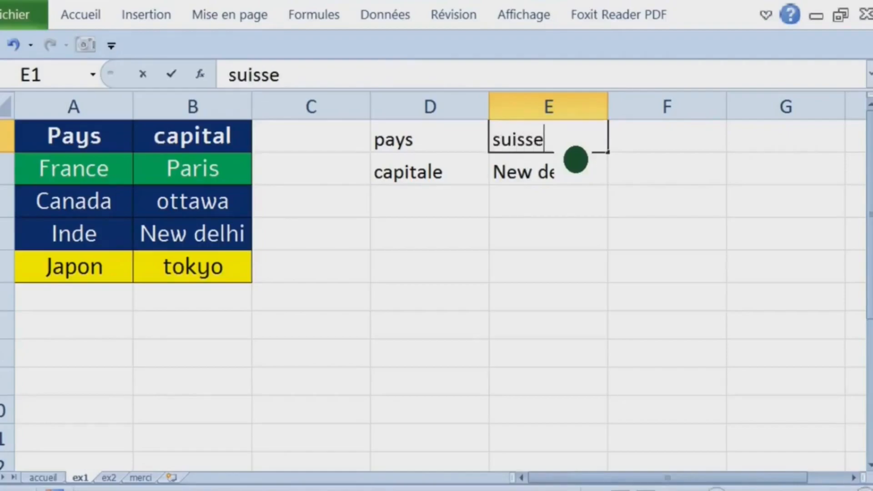
key("Return")
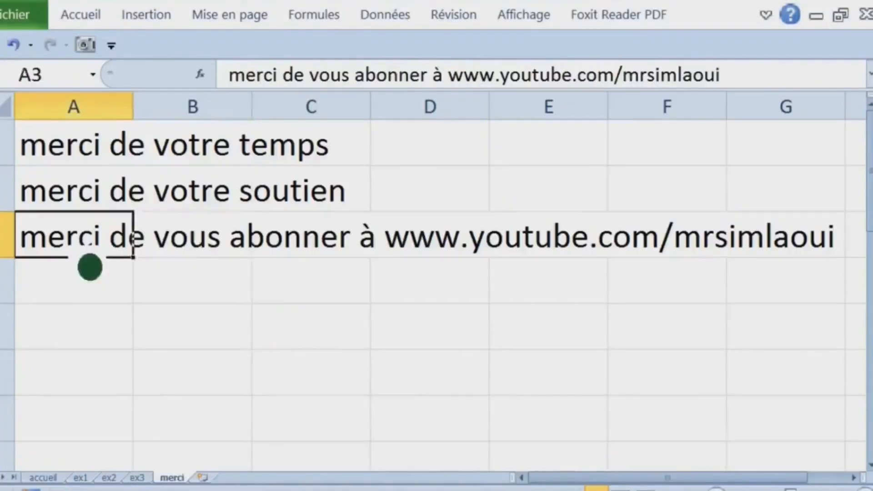
left_click_drag(90, 263, 803, 267)
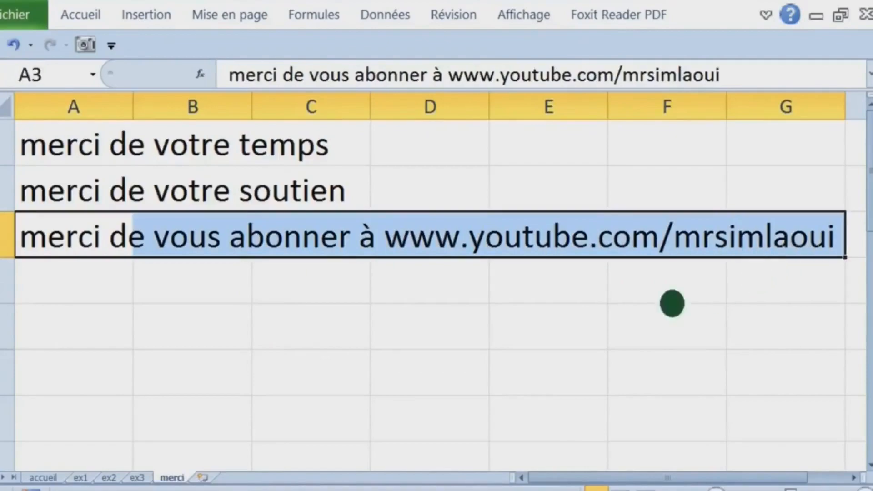
left_click(554, 291)
left_click_drag(86, 155, 818, 278)
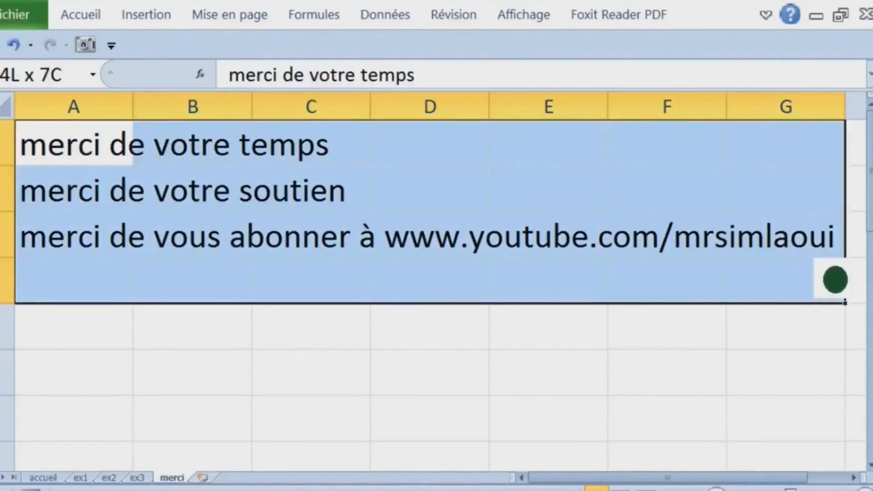
left_click(703, 254)
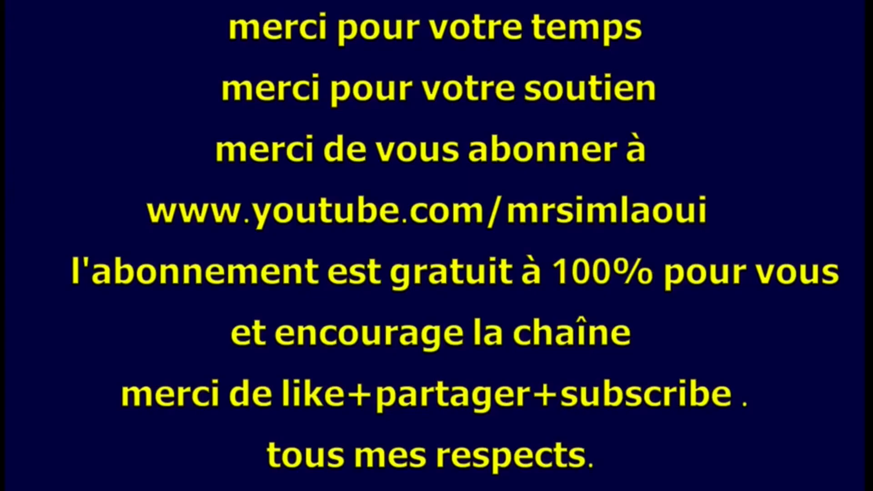